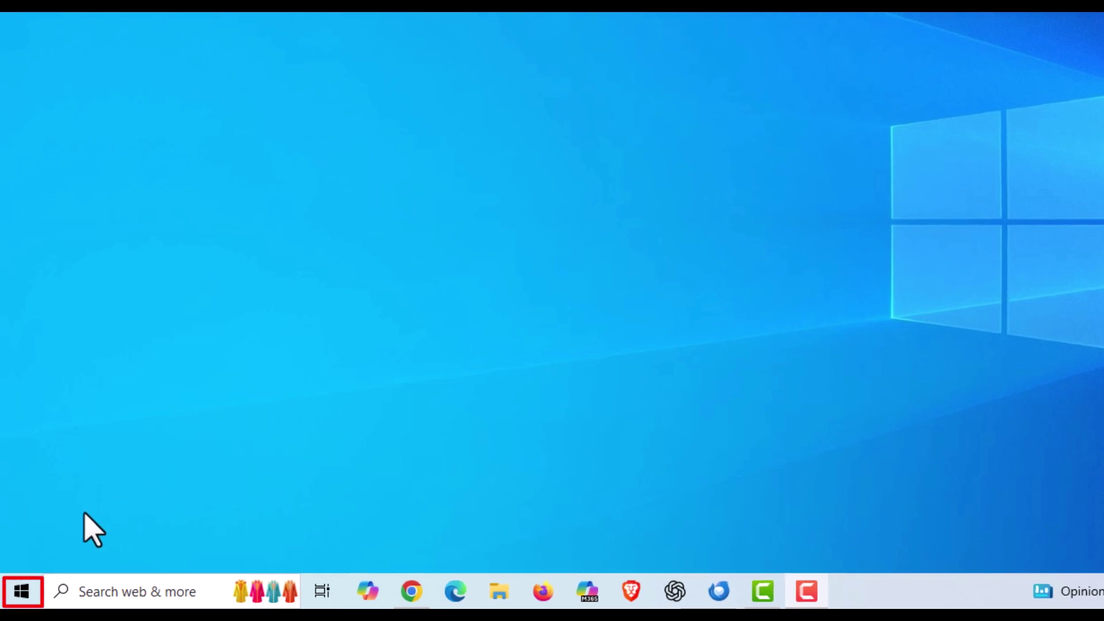
Open Settings from the Start button's right-click Power User menu.
right_click(26, 594)
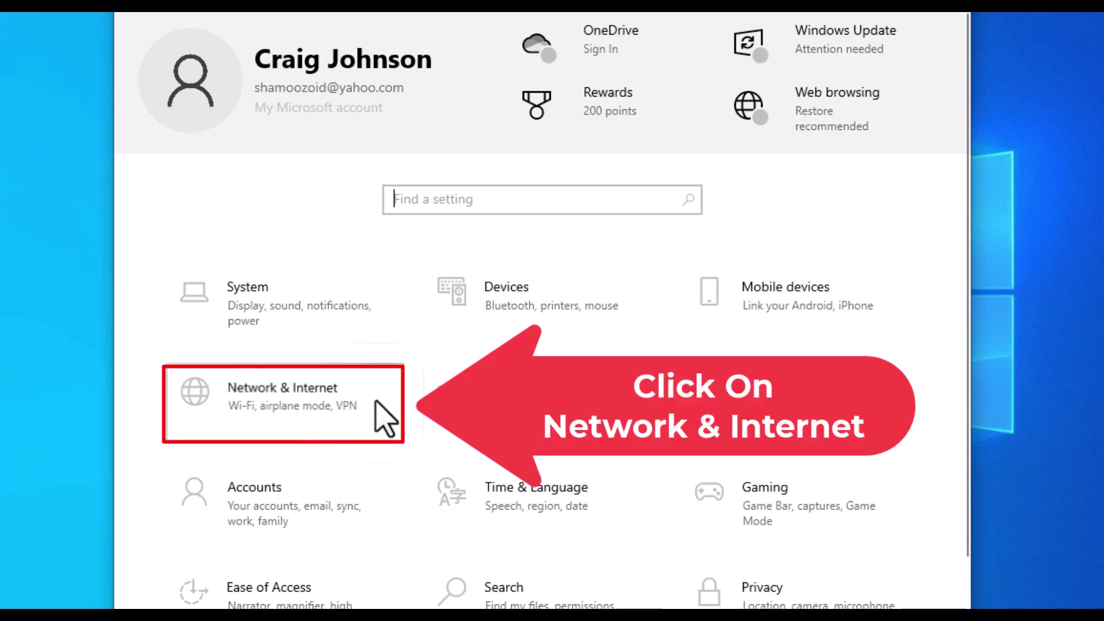
Open the Network & Internet status page from the Settings home tiles.
click(384, 420)
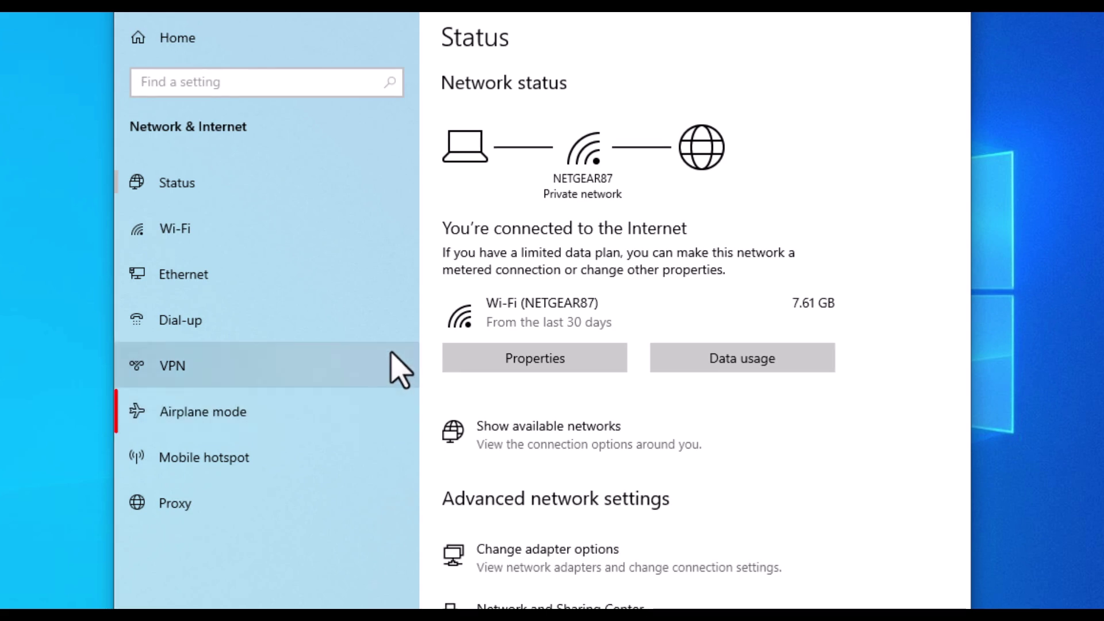
Show the Airplane mode page, with airplane mode off and Wi-Fi and Bluetooth on.
click(270, 414)
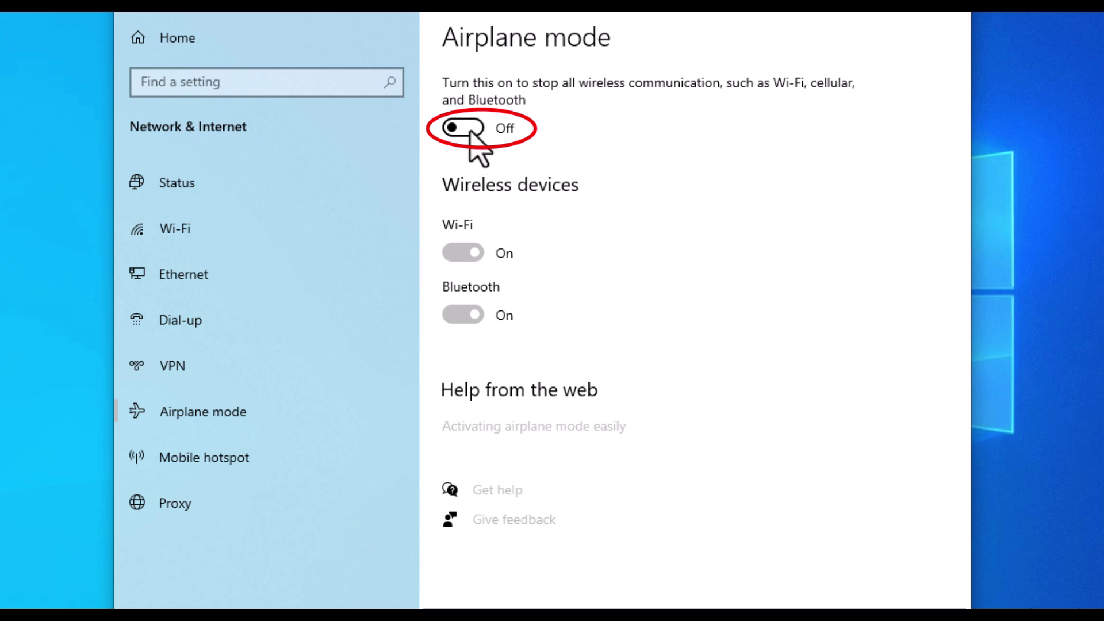
click(470, 131)
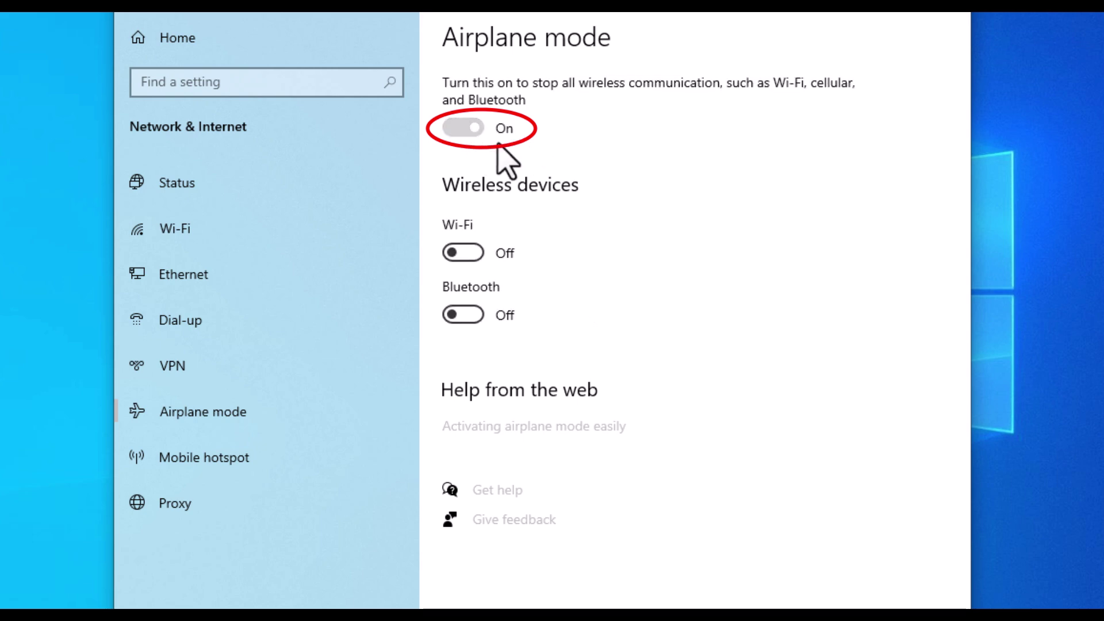
click(466, 131)
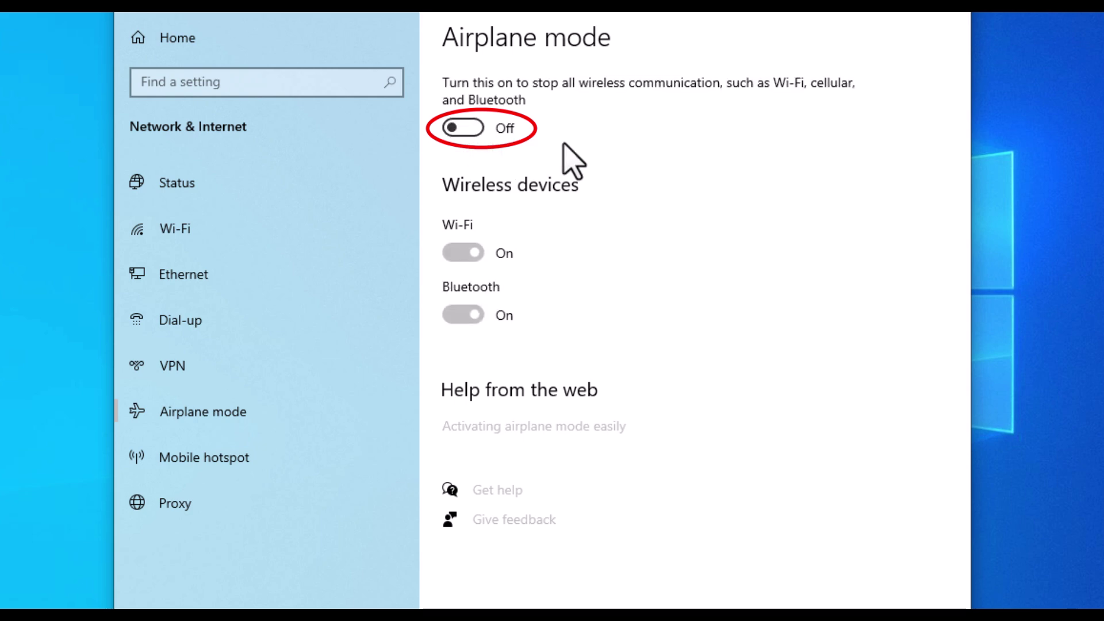